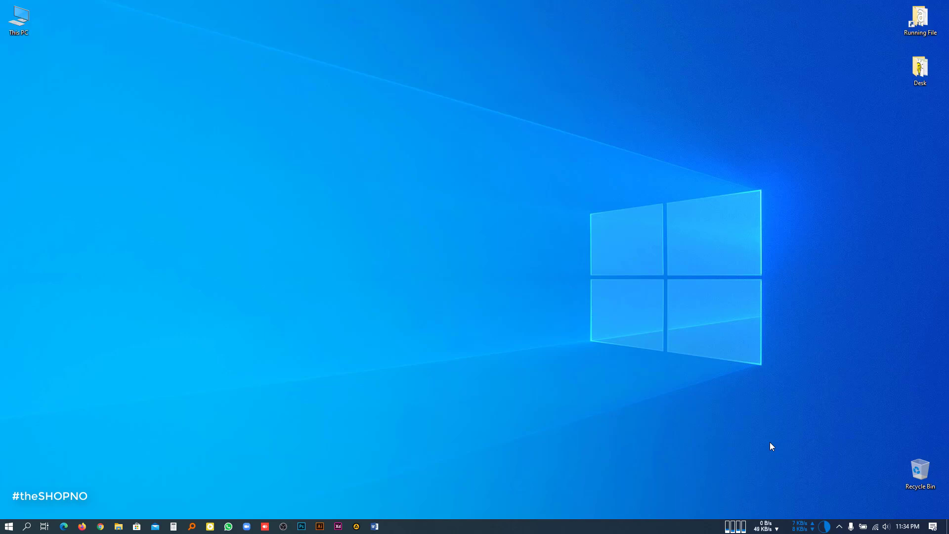
Open zoom.us in Chrome and go to the Download Center from the links in the site's footer
{"action": "left_click", "coordinate": [101, 526]}
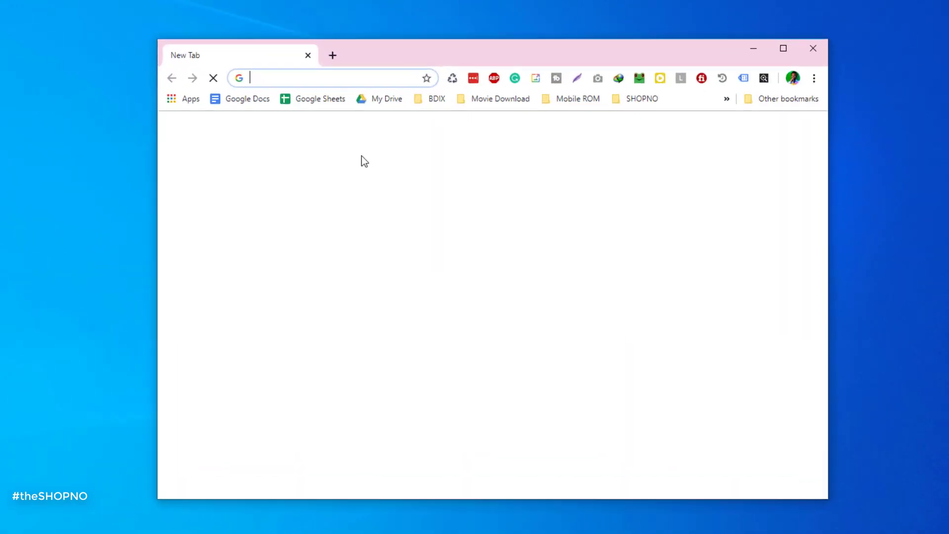
{"action": "type", "text": "zoom.us"}
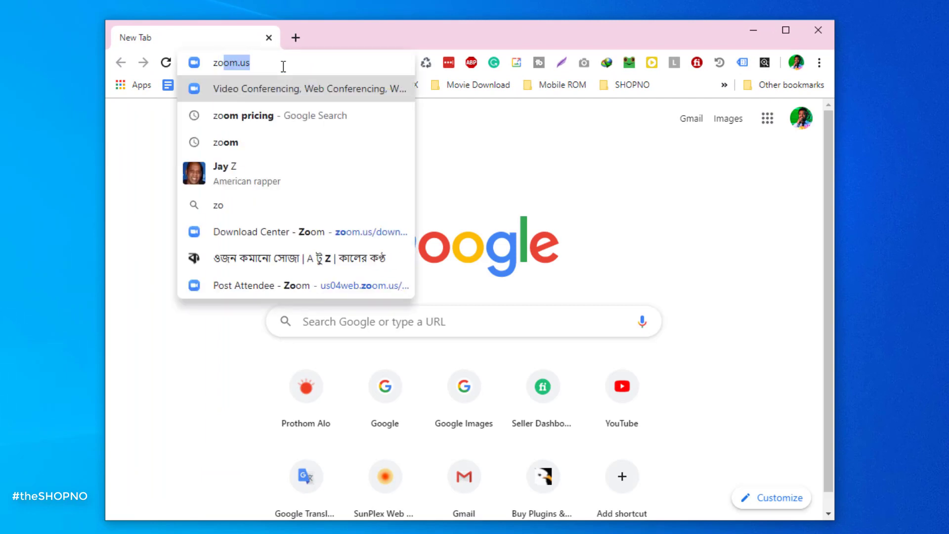
{"action": "key", "text": "Return"}
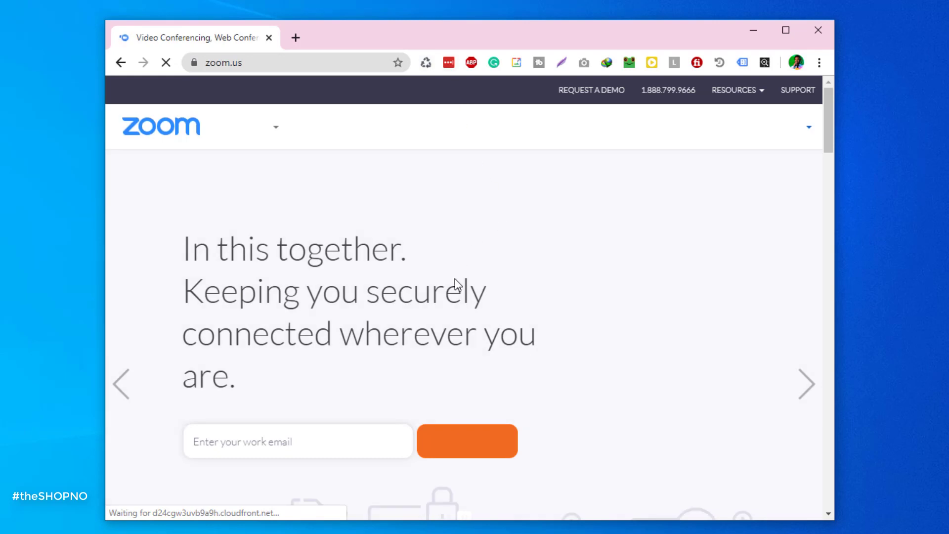
{"action": "scroll", "coordinate": [473, 290], "scroll_direction": "down", "scroll_amount": 5}
{"action": "scroll", "coordinate": [473, 290], "scroll_direction": "down", "scroll_amount": 10}
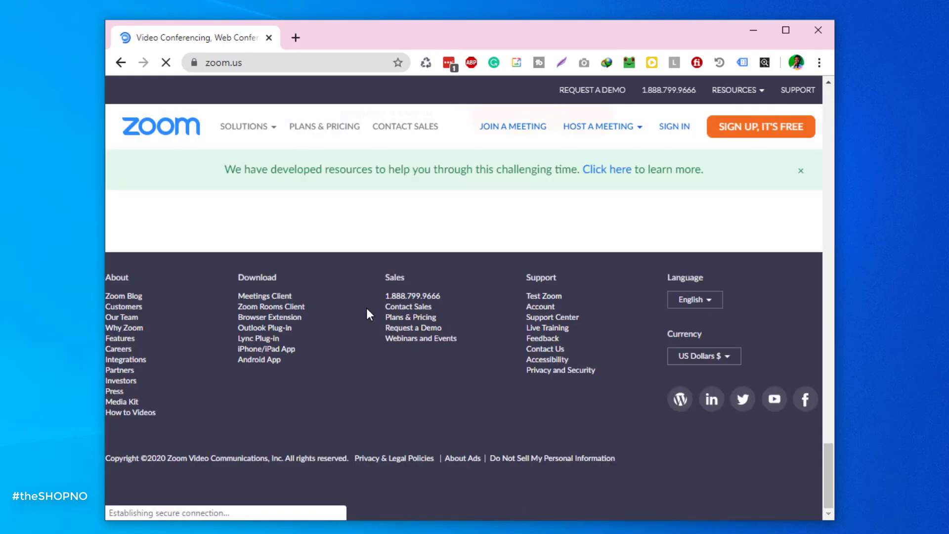
{"action": "left_click", "coordinate": [257, 279]}
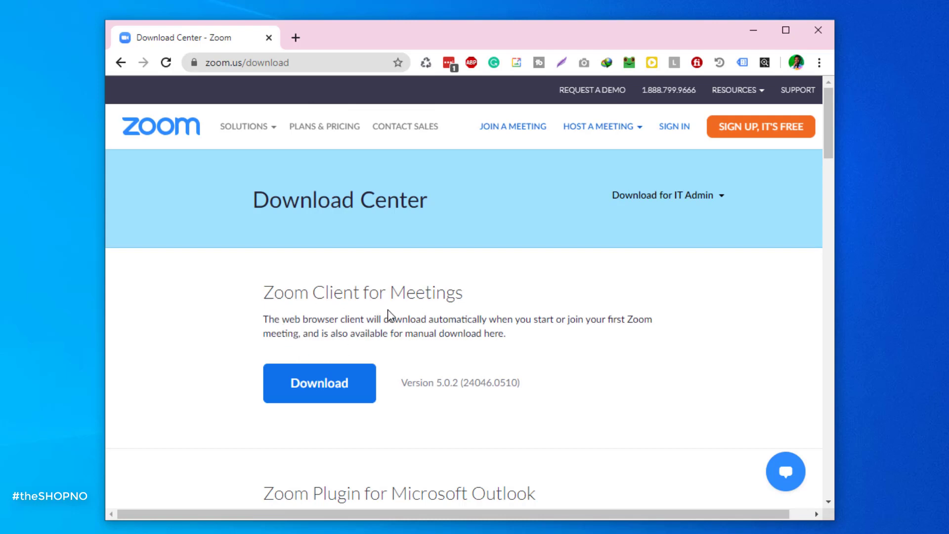
Try to download Zoom Client for Meetings, cancelling the duplicate download and declining the Internet Download Manager registration
{"action": "scroll", "coordinate": [514, 307], "scroll_direction": "down", "scroll_amount": 6}
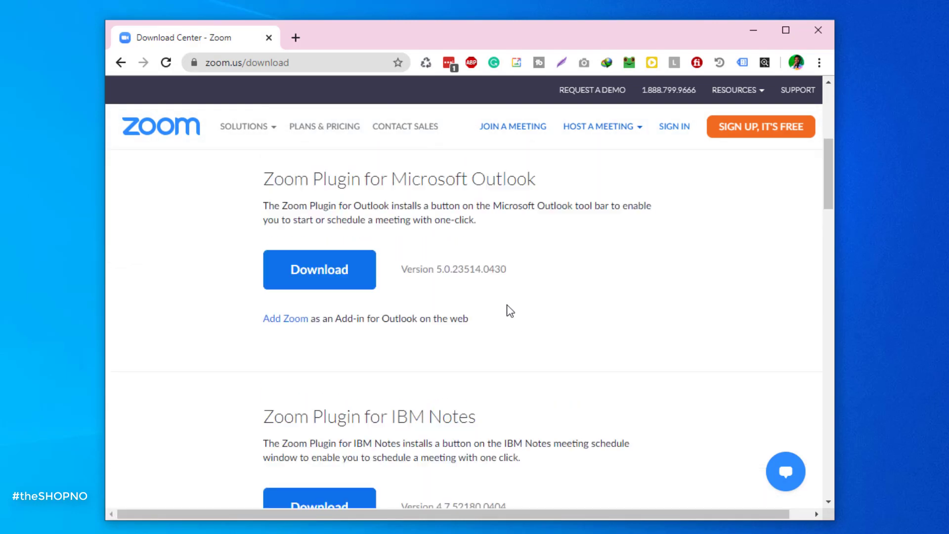
{"action": "scroll", "coordinate": [511, 310], "scroll_direction": "up", "scroll_amount": 6}
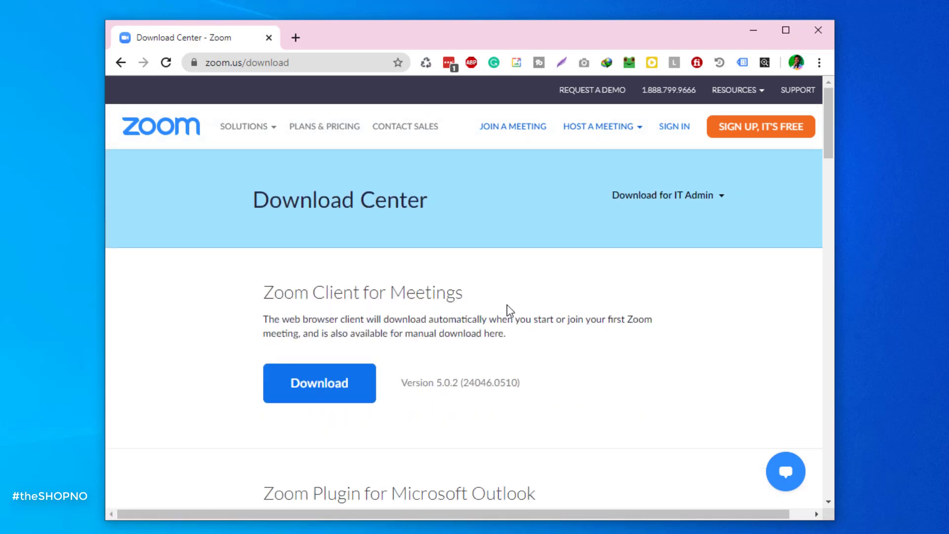
{"action": "left_click", "coordinate": [313, 385]}
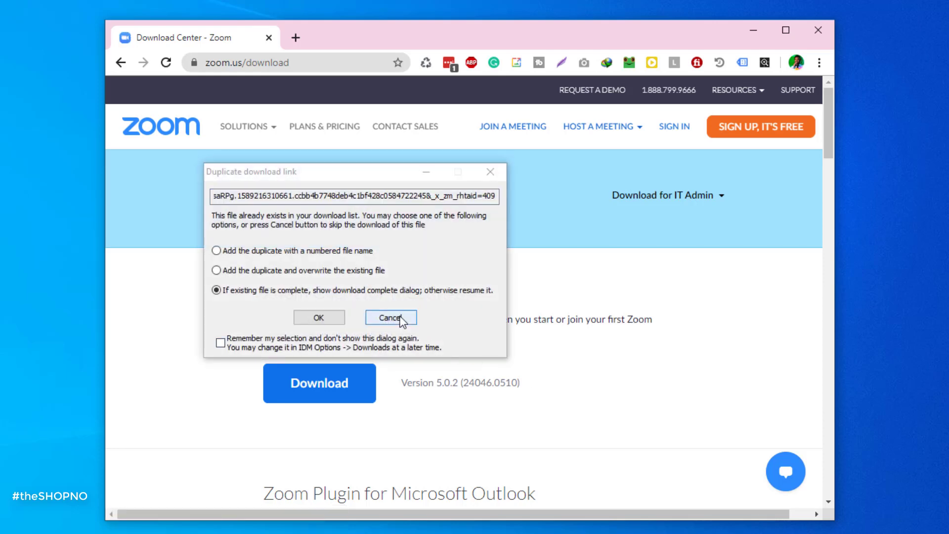
{"action": "left_click", "coordinate": [402, 321]}
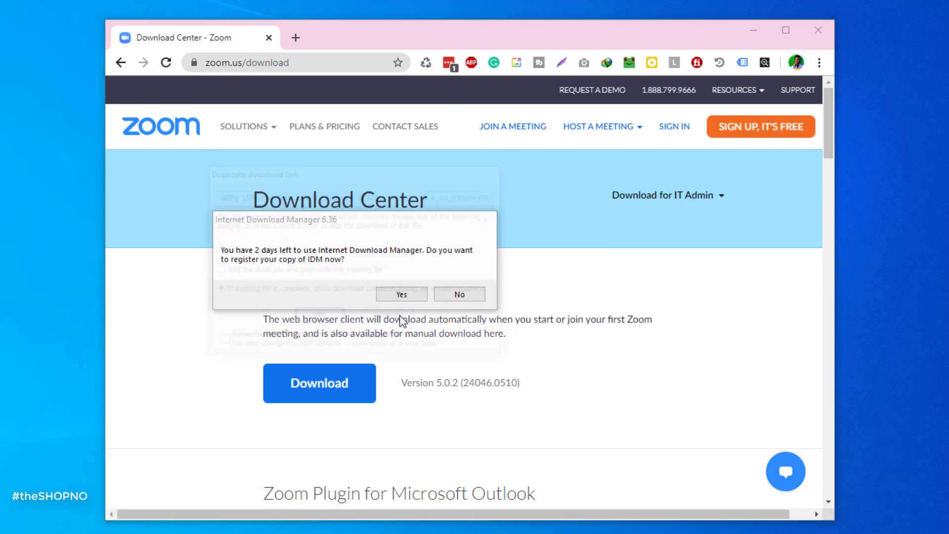
{"action": "left_click", "coordinate": [458, 296]}
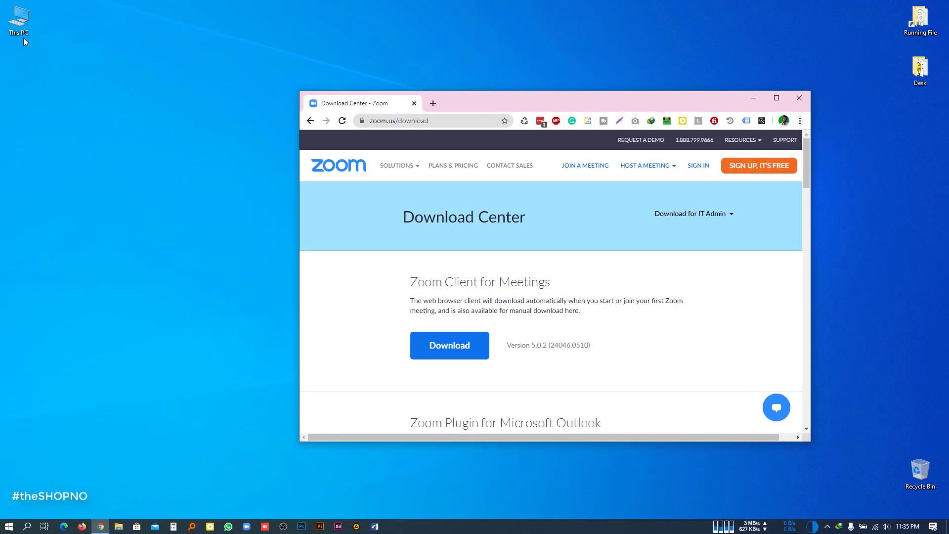
Install Zoom by running ZoomInstaller.exe from the Programs folder in Downloads, and close the File Explorer and Chrome windows
{"action": "double_click", "coordinate": [18, 19]}
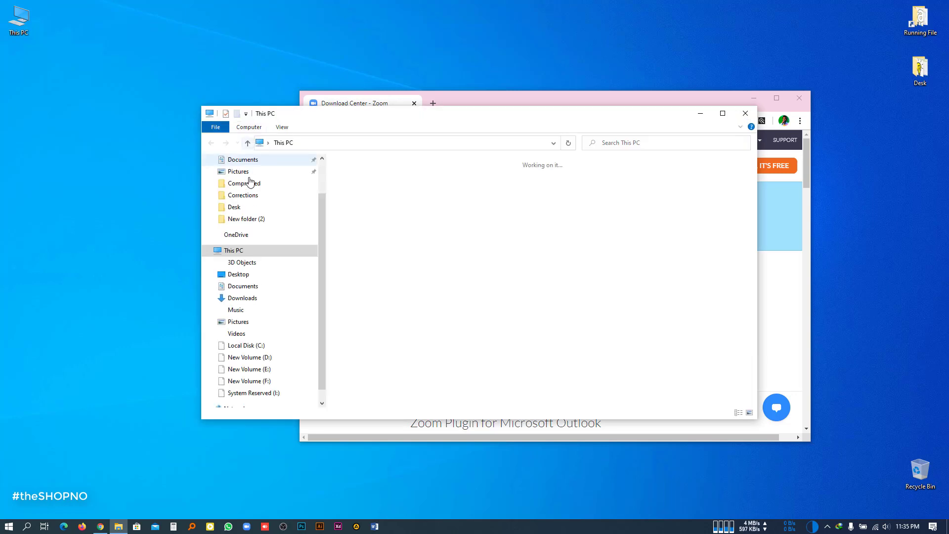
{"action": "left_click", "coordinate": [240, 299]}
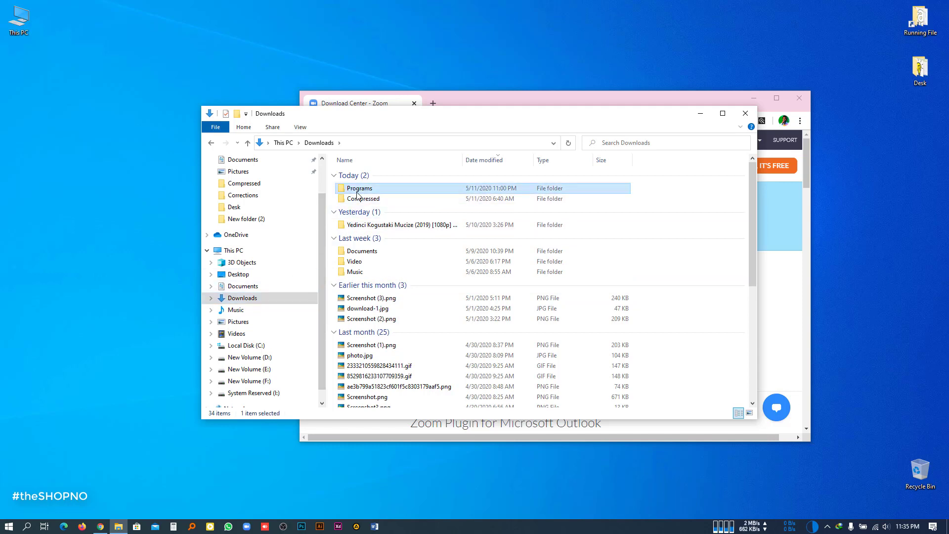
{"action": "double_click", "coordinate": [360, 188]}
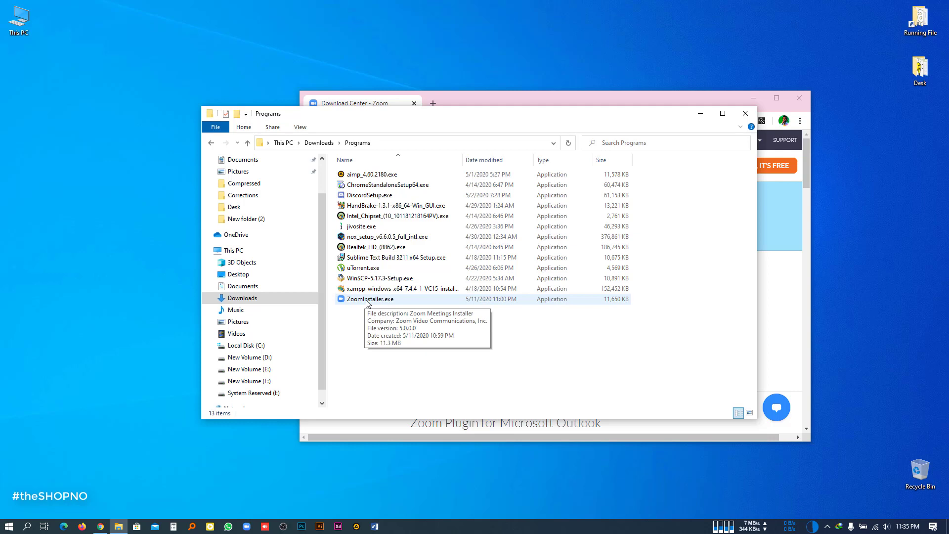
{"action": "left_click_drag", "start_coordinate": [368, 303], "coordinate": [464, 303]}
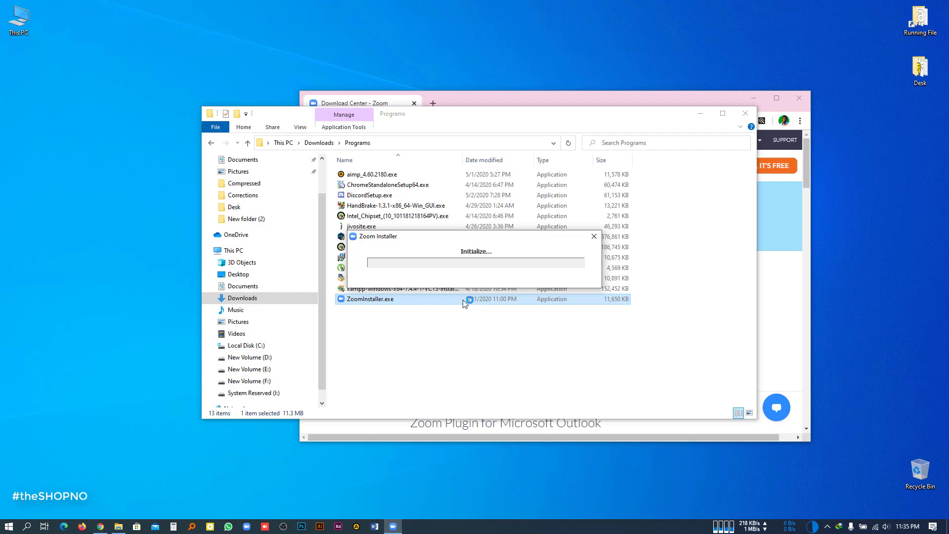
{"action": "left_click_drag", "start_coordinate": [465, 303], "coordinate": [369, 273]}
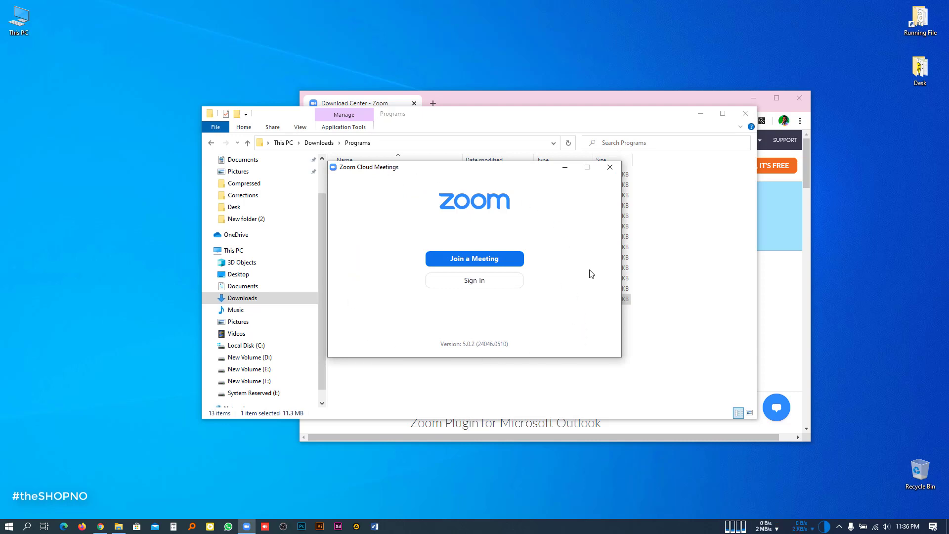
{"action": "left_click", "coordinate": [746, 114]}
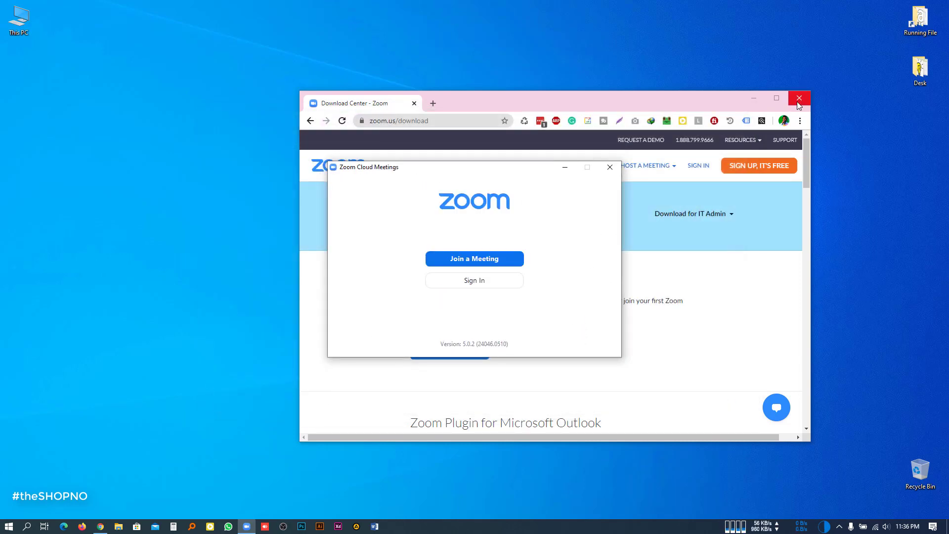
{"action": "left_click", "coordinate": [800, 98]}
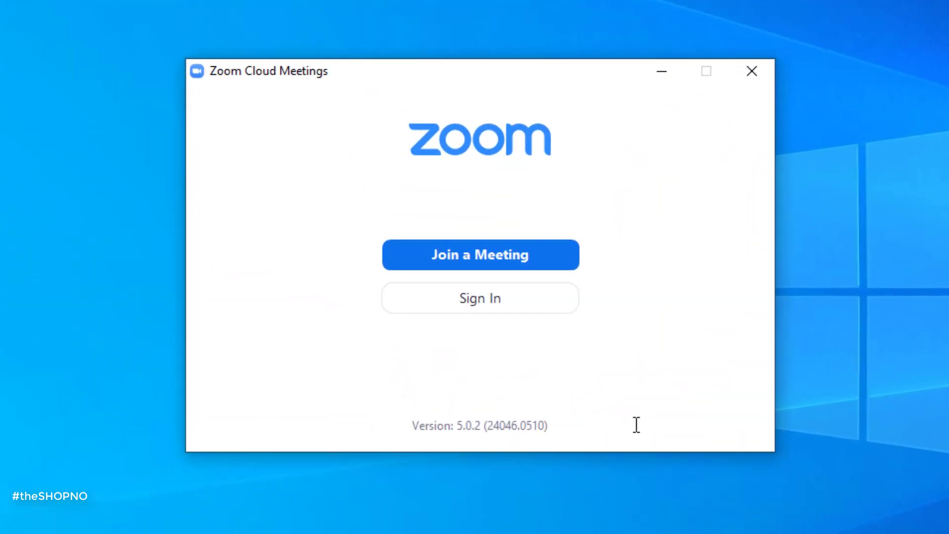
Examine the available sign-in methods and return to the Zoom start screen
{"action": "left_click", "coordinate": [502, 301]}
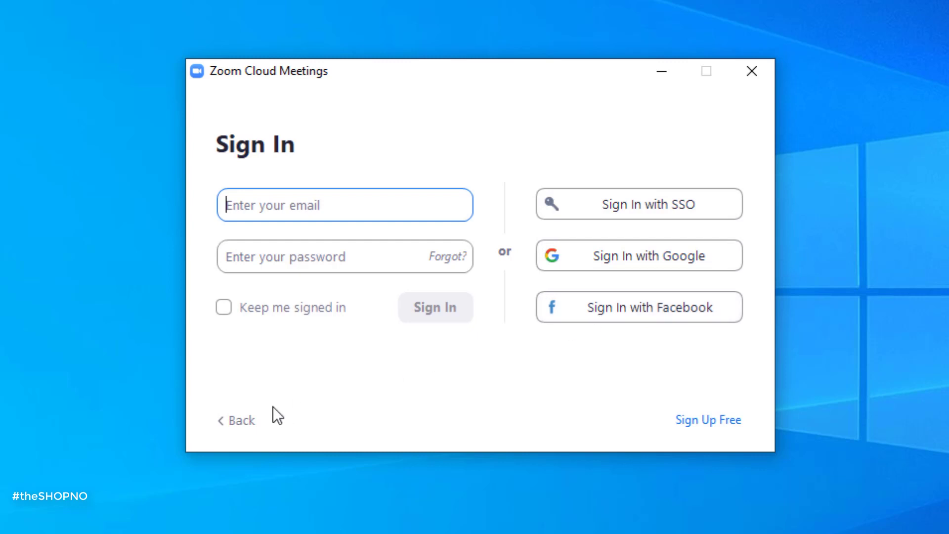
{"action": "left_click", "coordinate": [247, 420]}
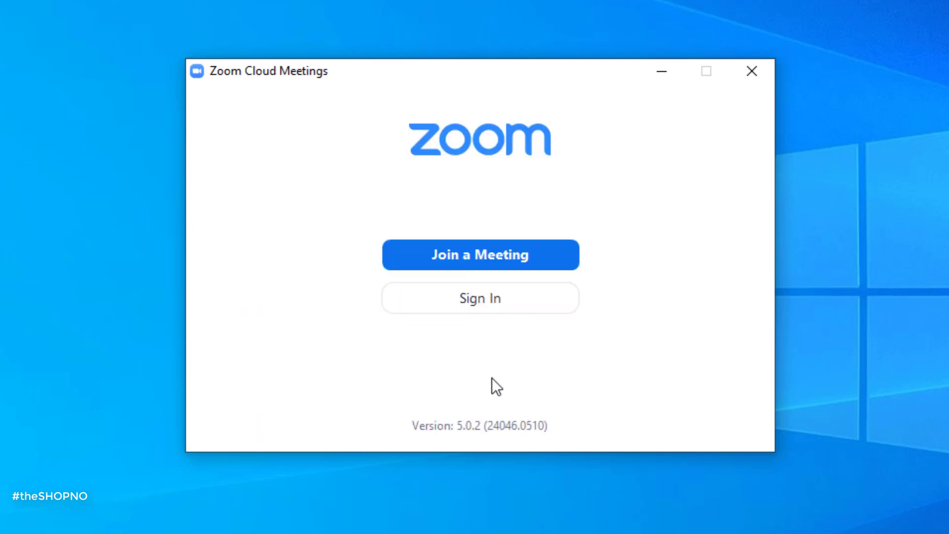
Try the Join Meeting form without signing in, replacing the participant's display name, and cancel it
{"action": "left_click", "coordinate": [482, 259]}
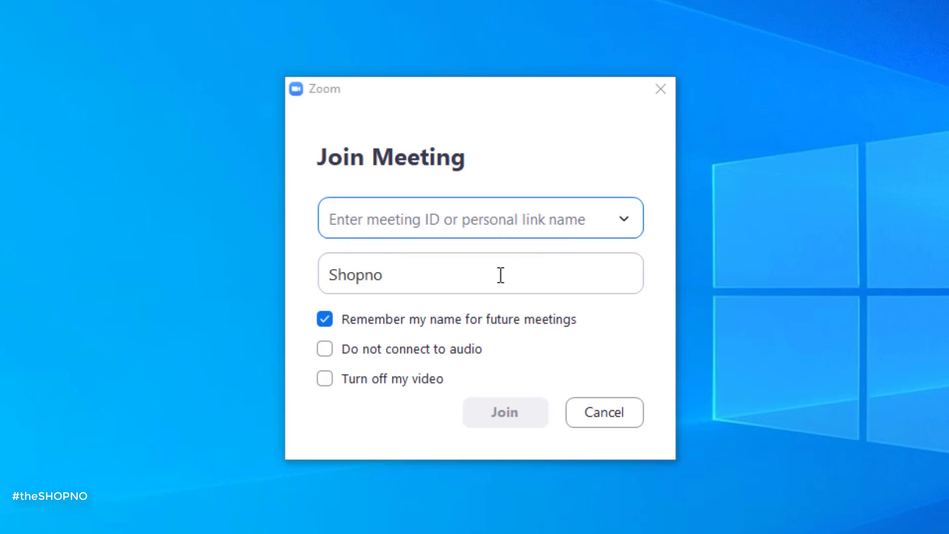
{"action": "left_click", "coordinate": [403, 279]}
{"action": "type", "text": "Mosrt"}
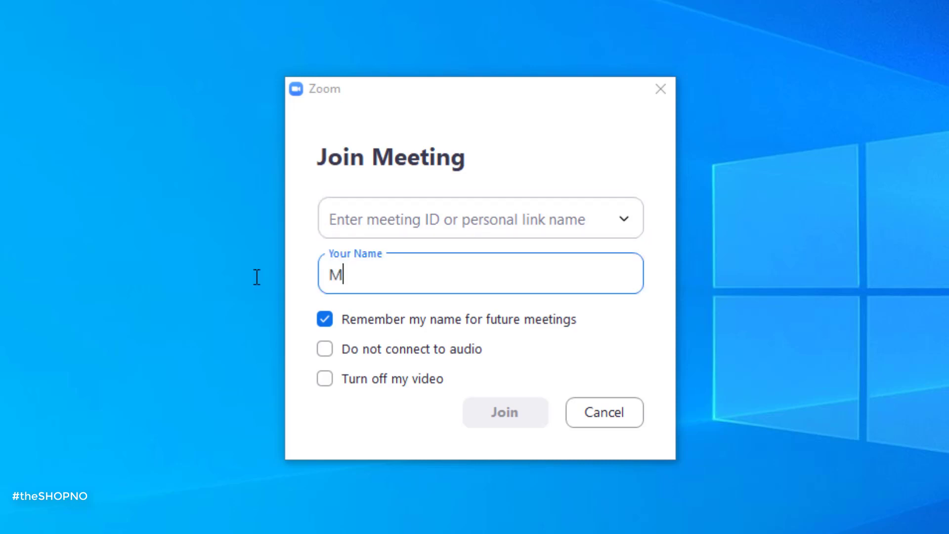
{"action": "key", "text": "BackSpace"}
{"action": "key", "text": "BackSpace"}
{"action": "type", "text": "tafizur"}
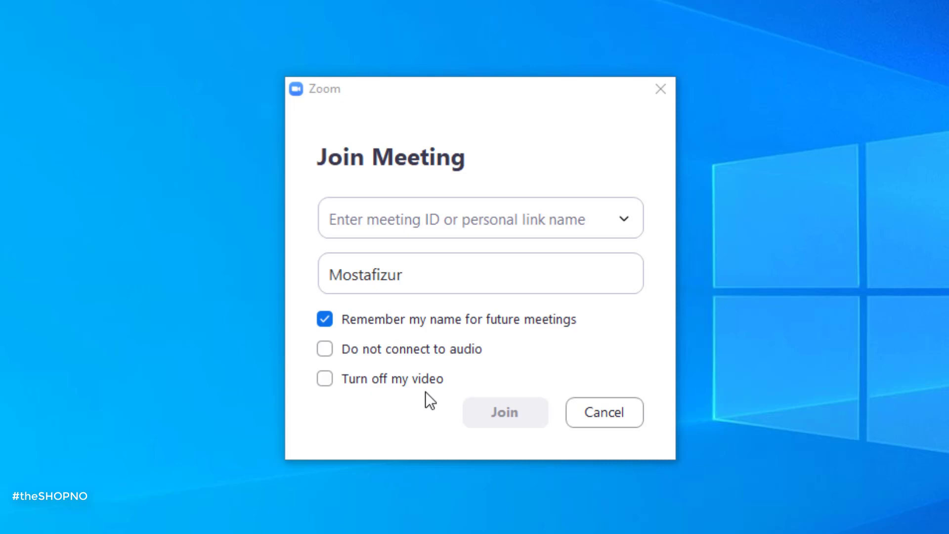
{"action": "left_click", "coordinate": [408, 382]}
{"action": "left_click", "coordinate": [616, 417]}
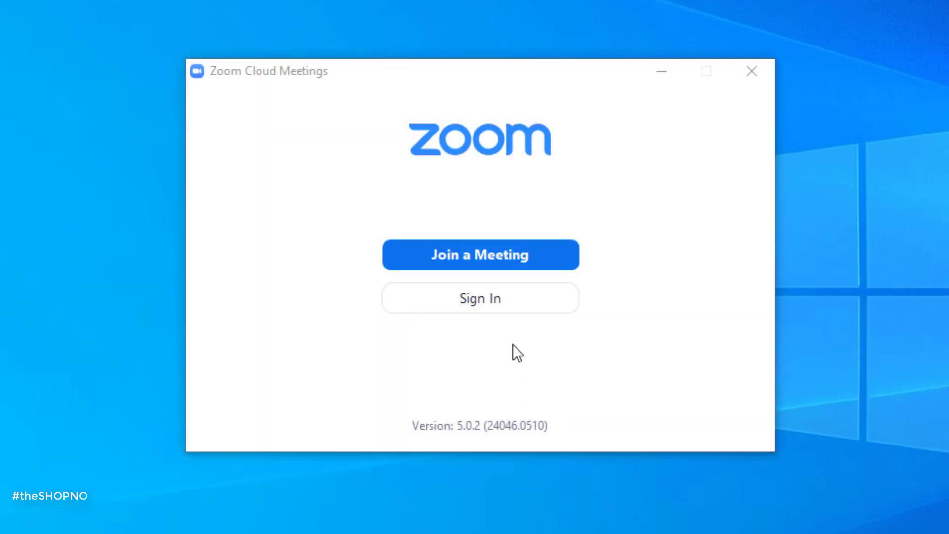
Sign in to Zoom with the first listed Google account and allow the browser to open the Zoom application
{"action": "left_click", "coordinate": [502, 302]}
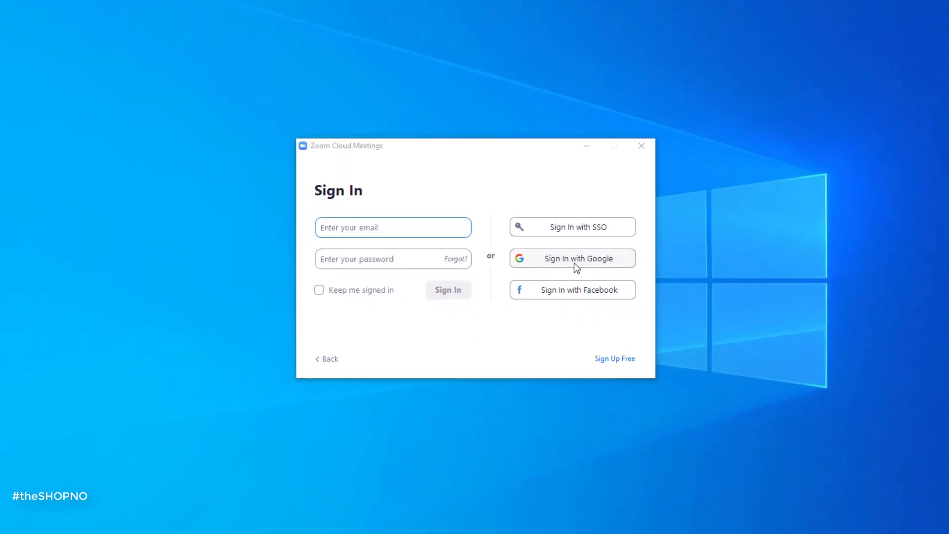
{"action": "left_click", "coordinate": [557, 267]}
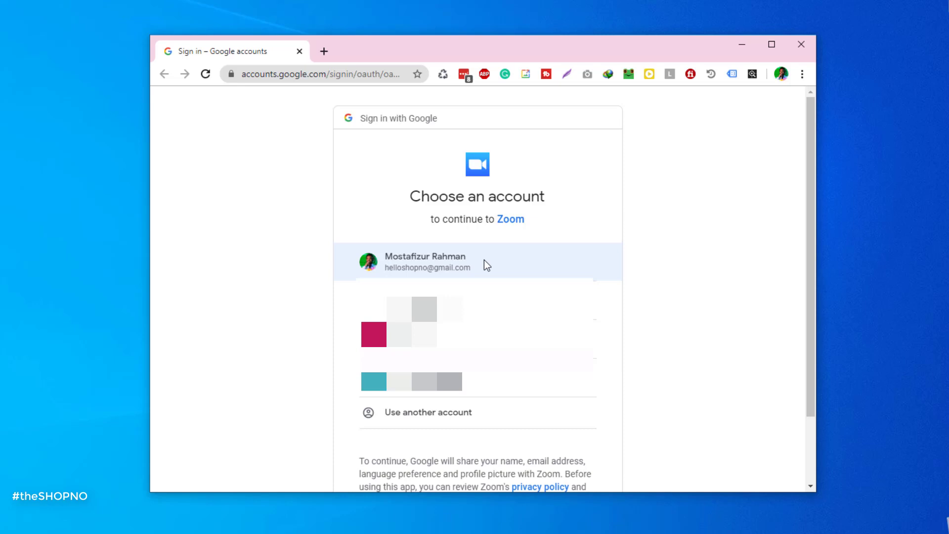
{"action": "left_click", "coordinate": [485, 262]}
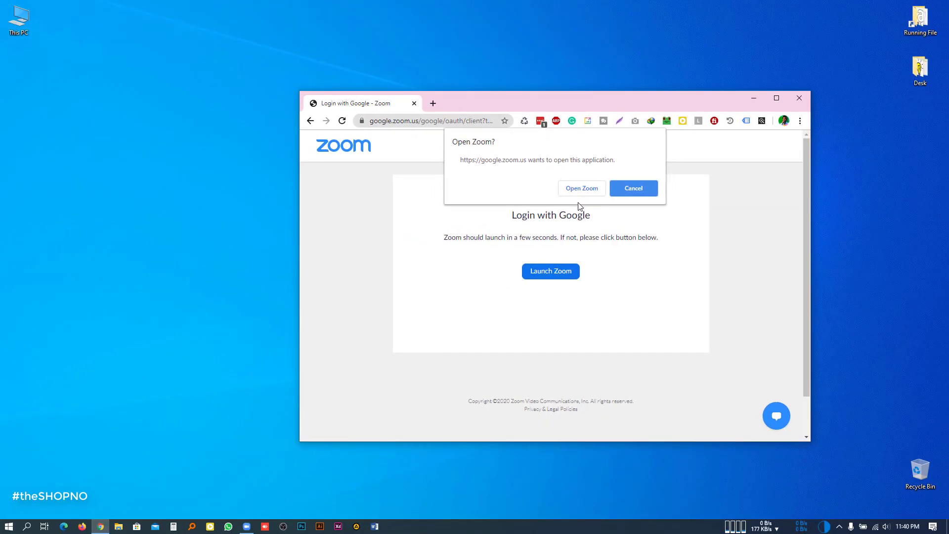
{"action": "left_click", "coordinate": [581, 188]}
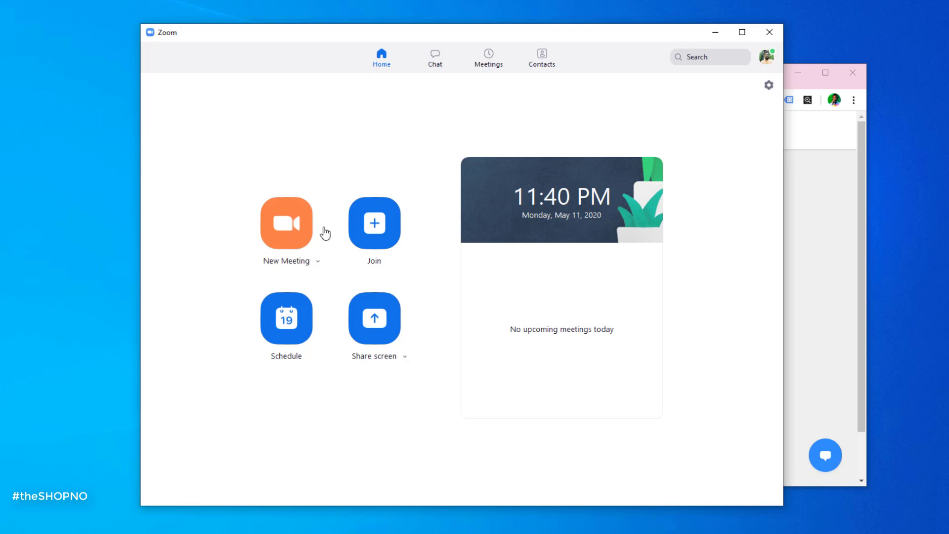
Dismiss the Join Meeting form, start a new meeting and reposition its window nearer the middle of the desktop
{"action": "left_click", "coordinate": [383, 243]}
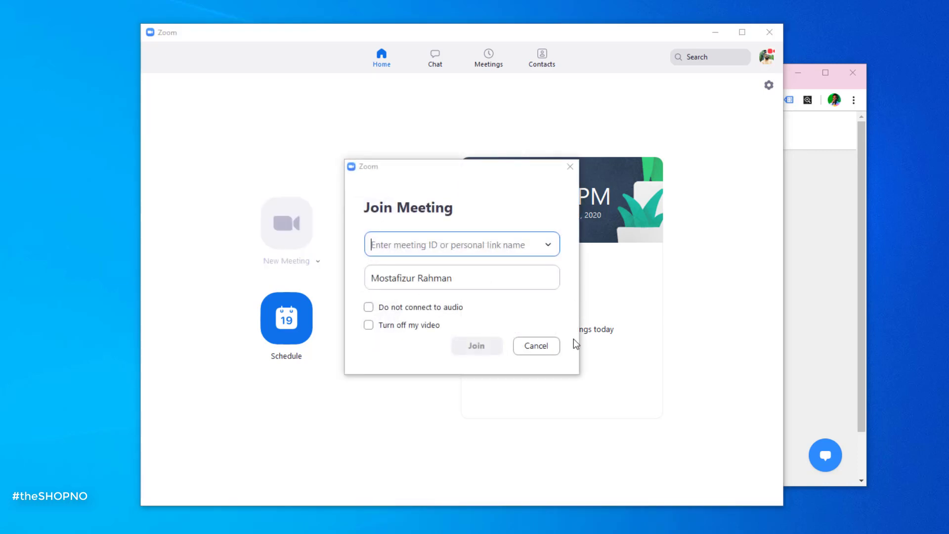
{"action": "left_click", "coordinate": [534, 348]}
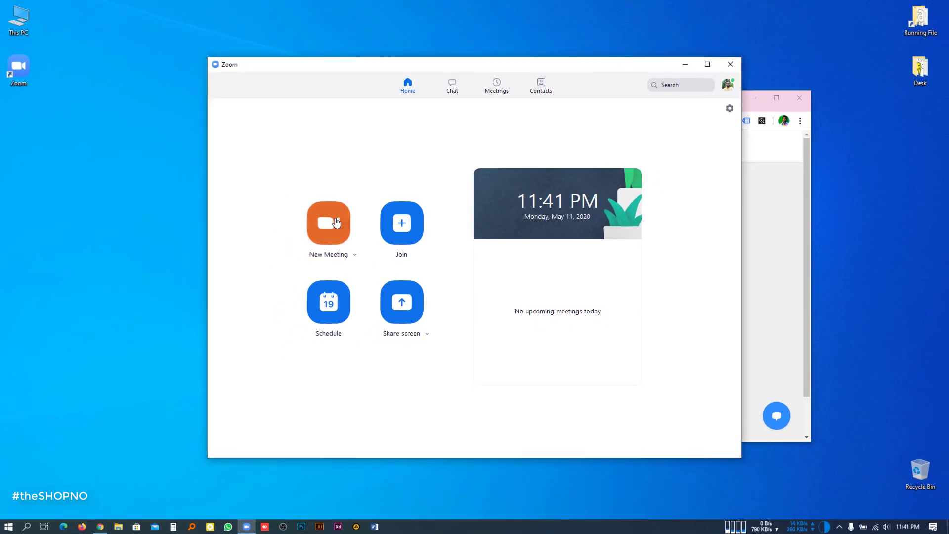
{"action": "left_click", "coordinate": [286, 222]}
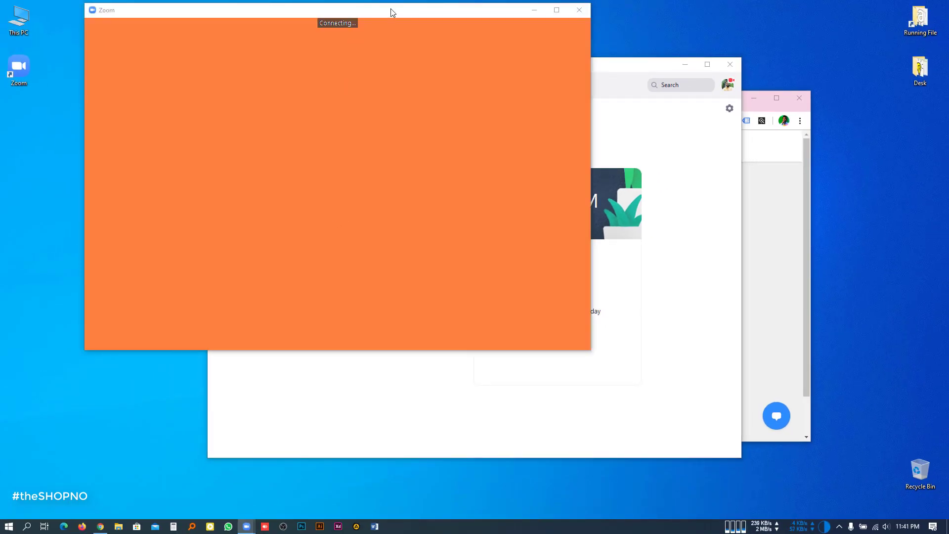
{"action": "left_click_drag", "start_coordinate": [392, 13], "coordinate": [497, 79]}
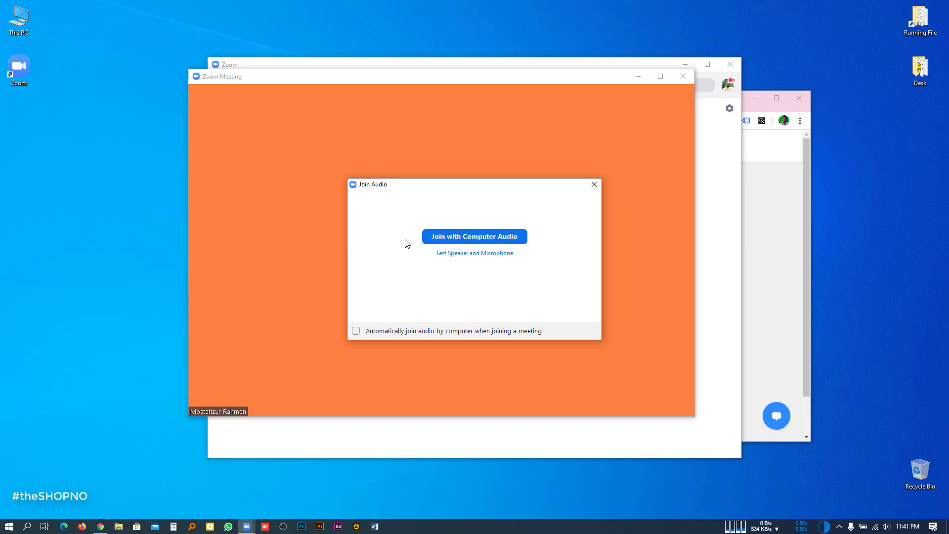
Test the meeting's speaker and microphone, confirming both and selecting Microphone (Realtek Audio USB) as the input device
{"action": "left_click", "coordinate": [456, 256]}
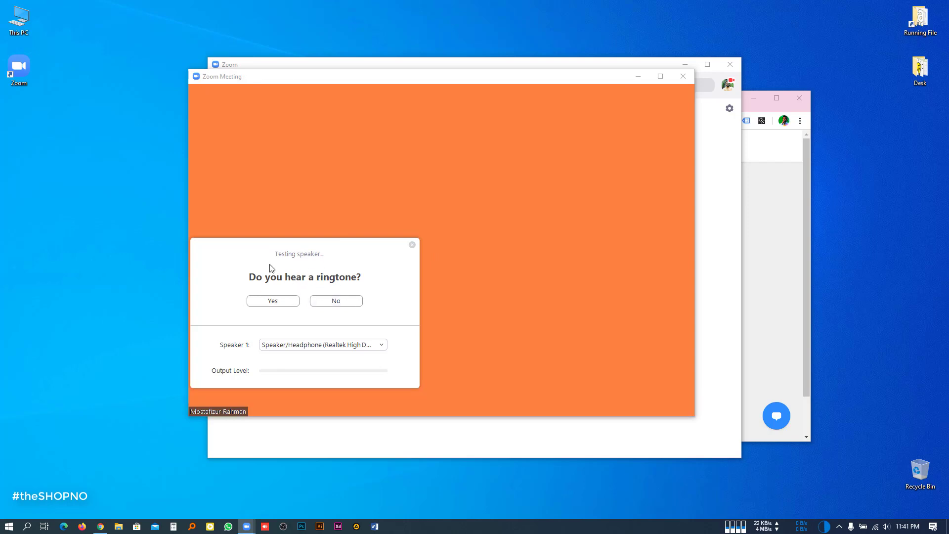
{"action": "left_click", "coordinate": [273, 301]}
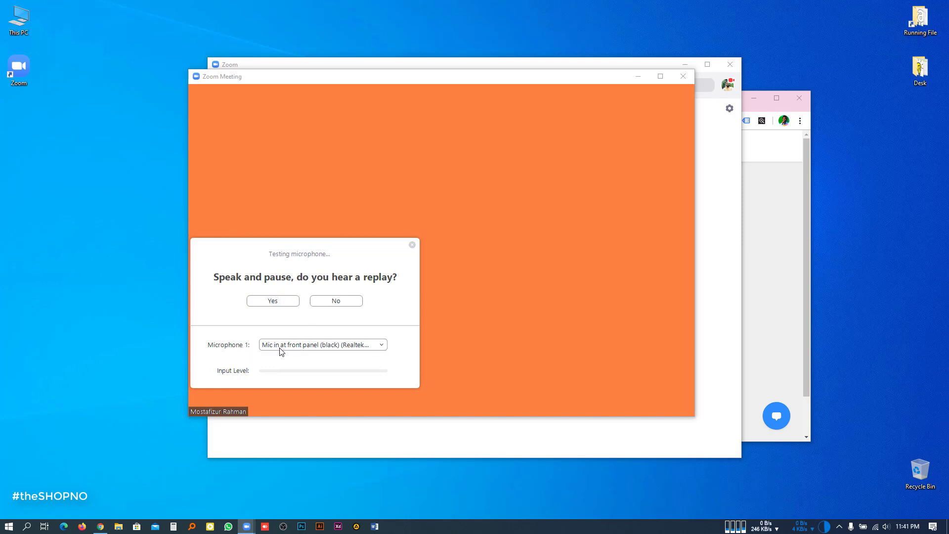
{"action": "left_click", "coordinate": [295, 346]}
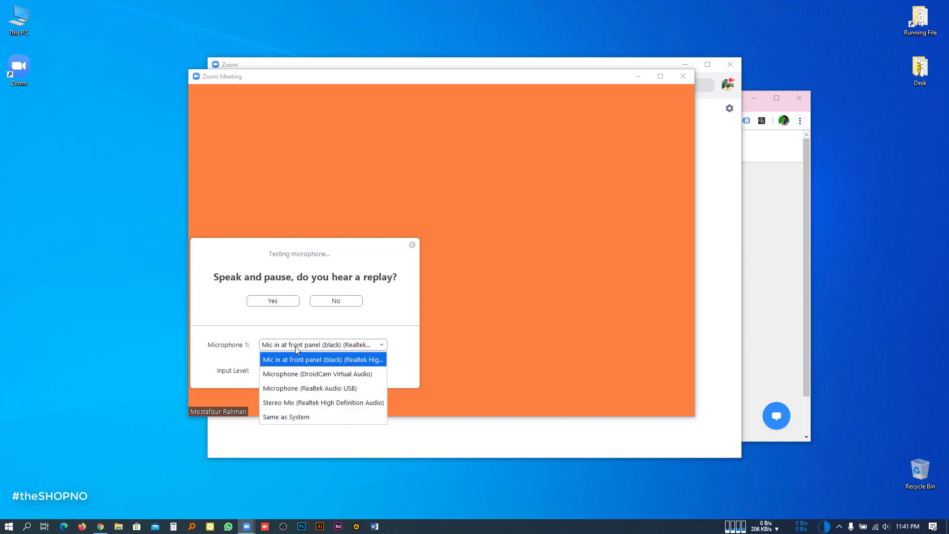
{"action": "left_click", "coordinate": [336, 390]}
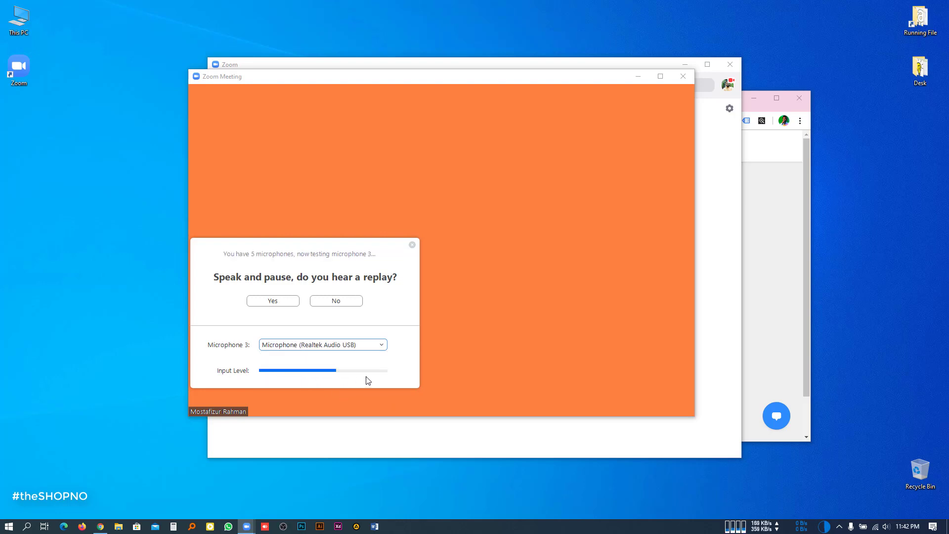
{"action": "left_click", "coordinate": [286, 303]}
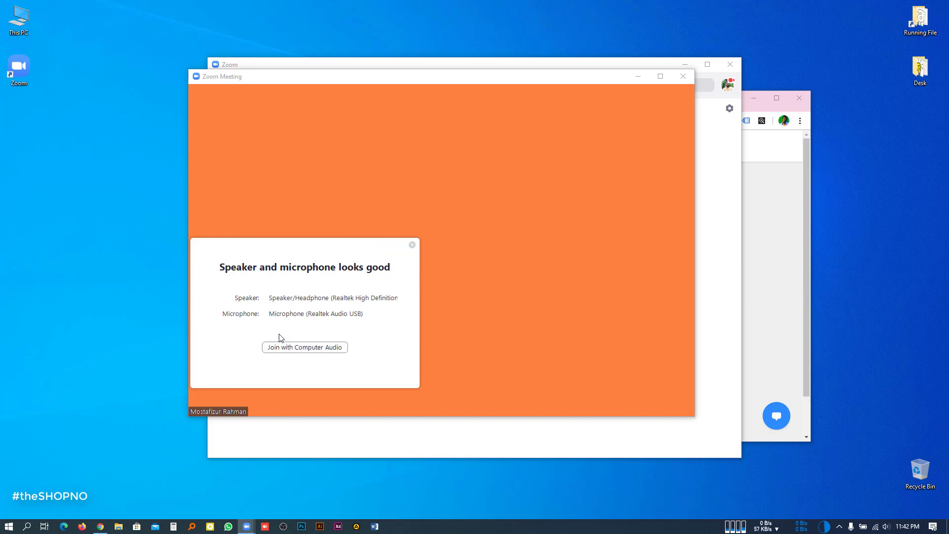
{"action": "left_click", "coordinate": [328, 349]}
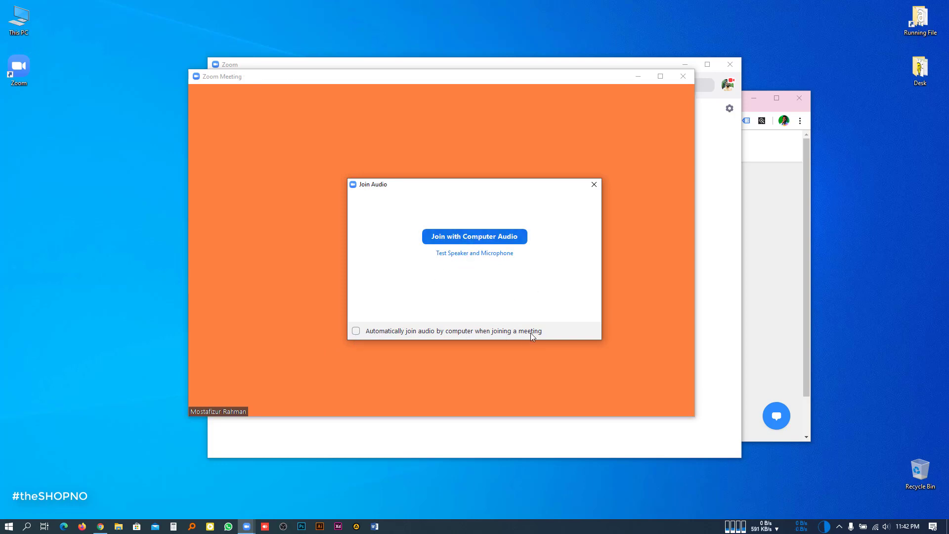
Join the meeting with computer audio, making this automatic for every meeting, and stop the camera video
{"action": "left_click", "coordinate": [356, 330]}
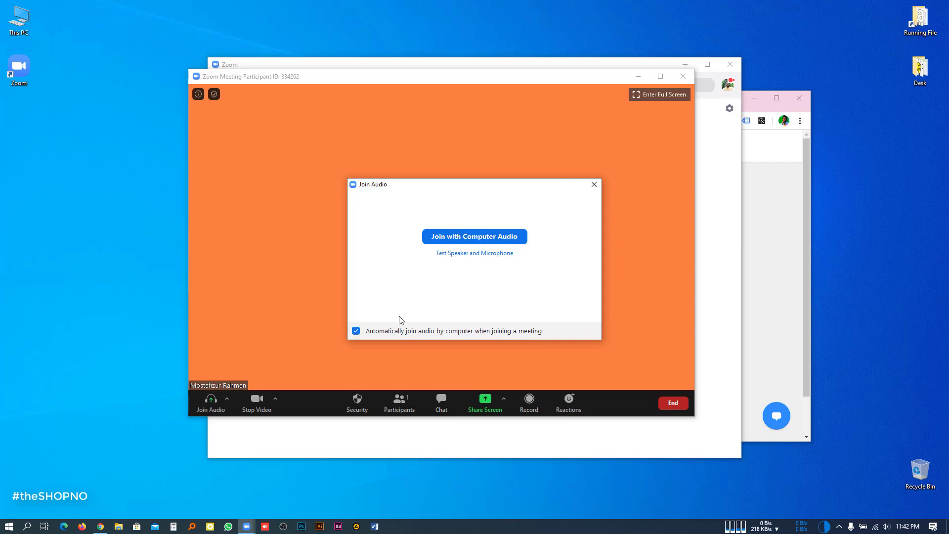
{"action": "left_click", "coordinate": [497, 238]}
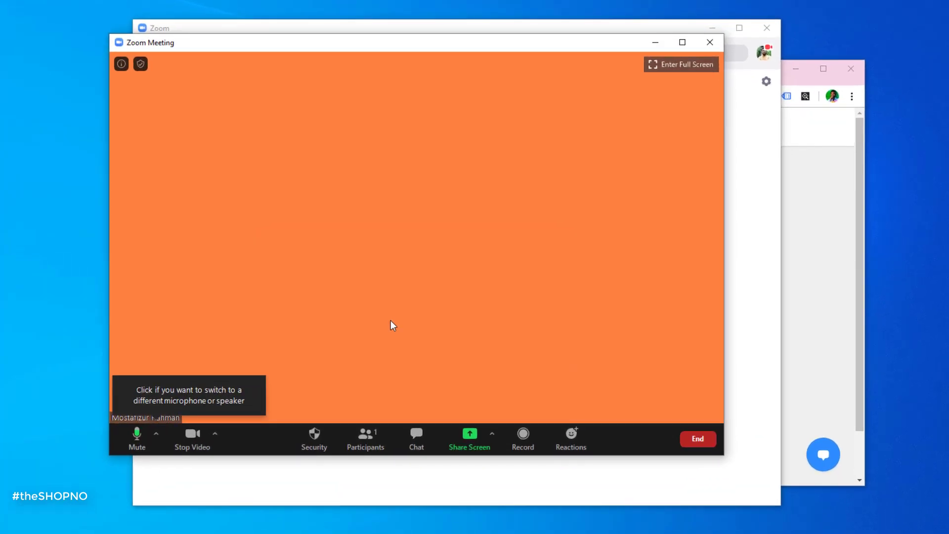
{"action": "left_click", "coordinate": [196, 438]}
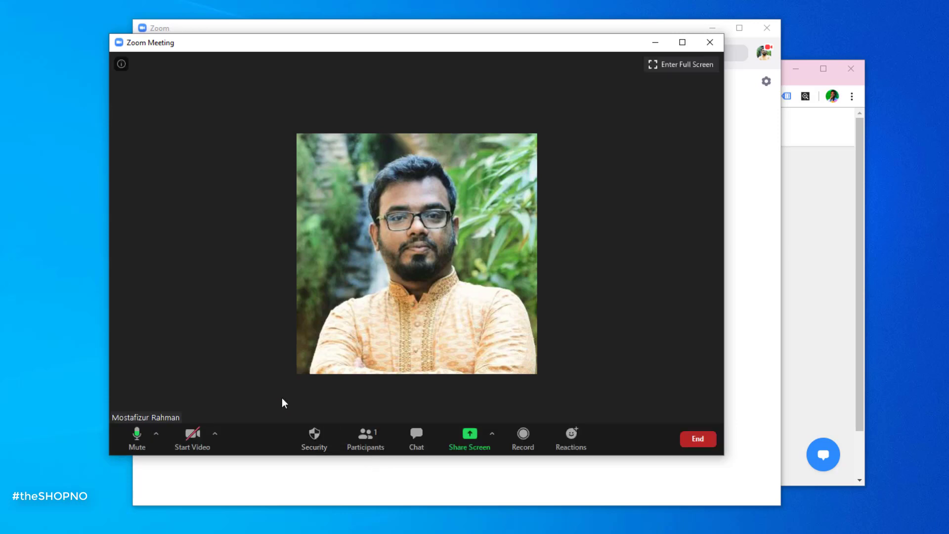
Show the participants list, copy the meeting's invite link from the invitation dialog and close the dialog
{"action": "left_click", "coordinate": [367, 442]}
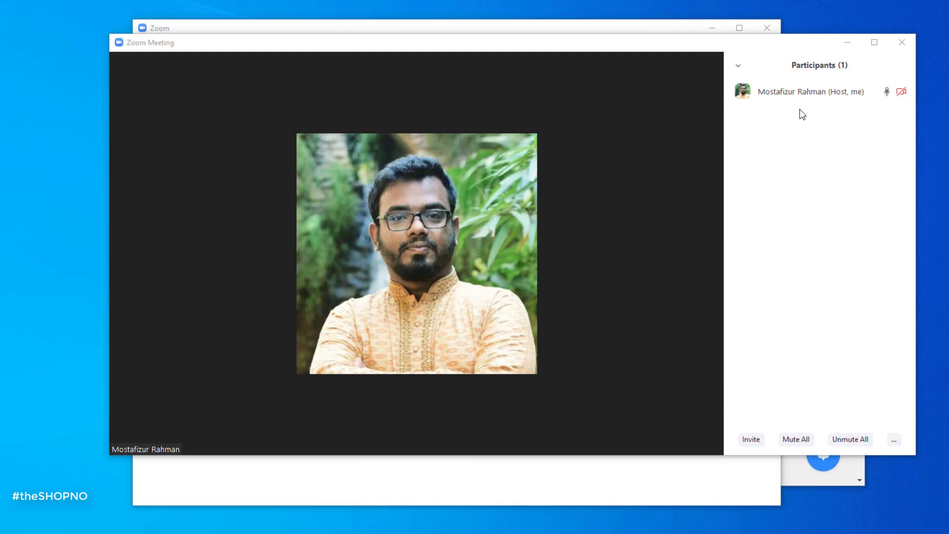
{"action": "left_click", "coordinate": [751, 440]}
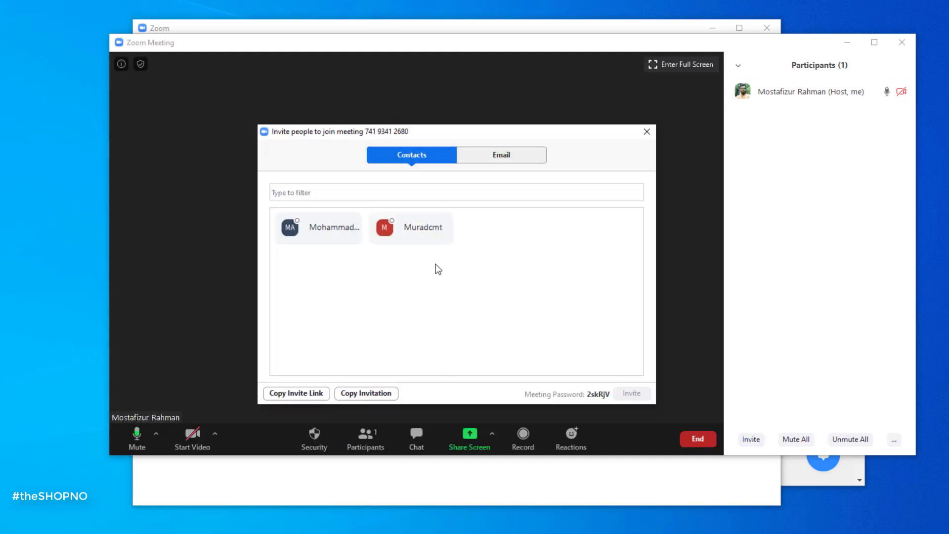
{"action": "key", "text": "Tab"}
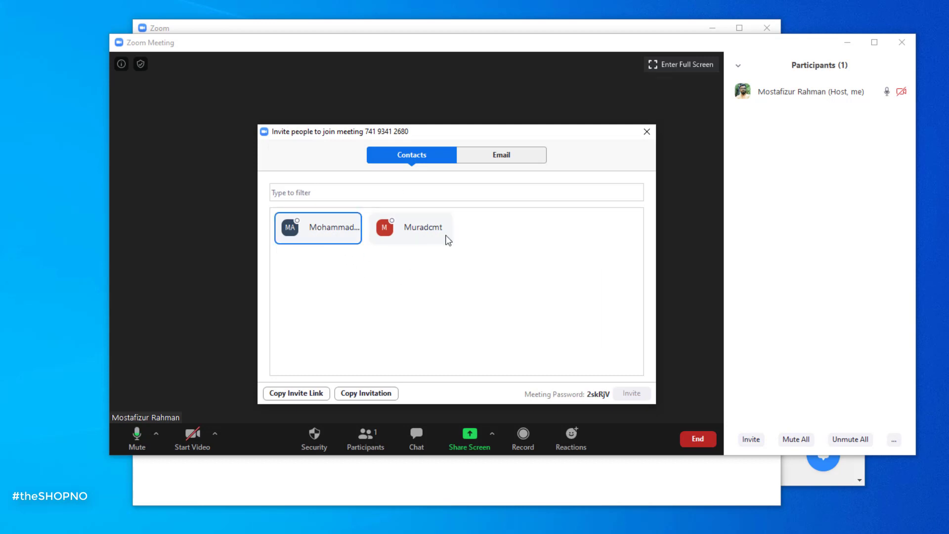
{"action": "left_click", "coordinate": [305, 397]}
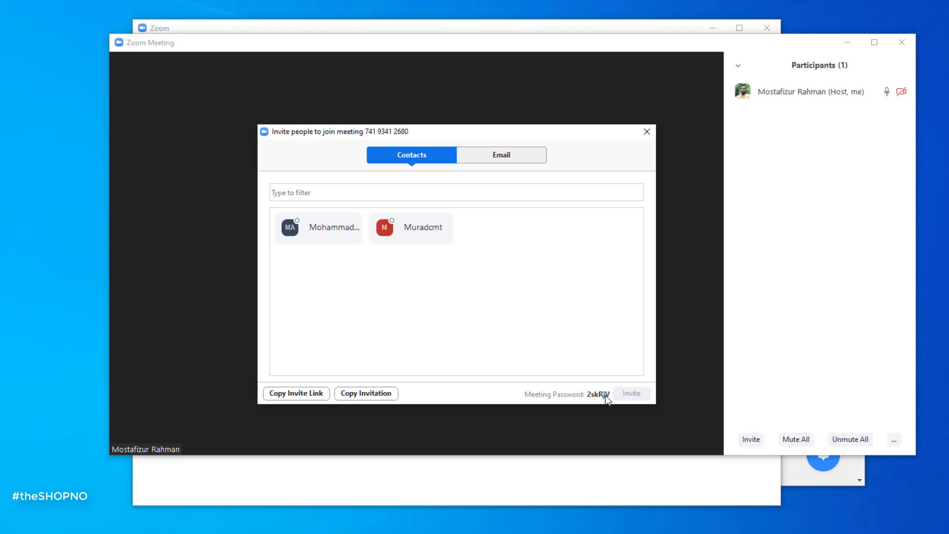
{"action": "left_click", "coordinate": [647, 132]}
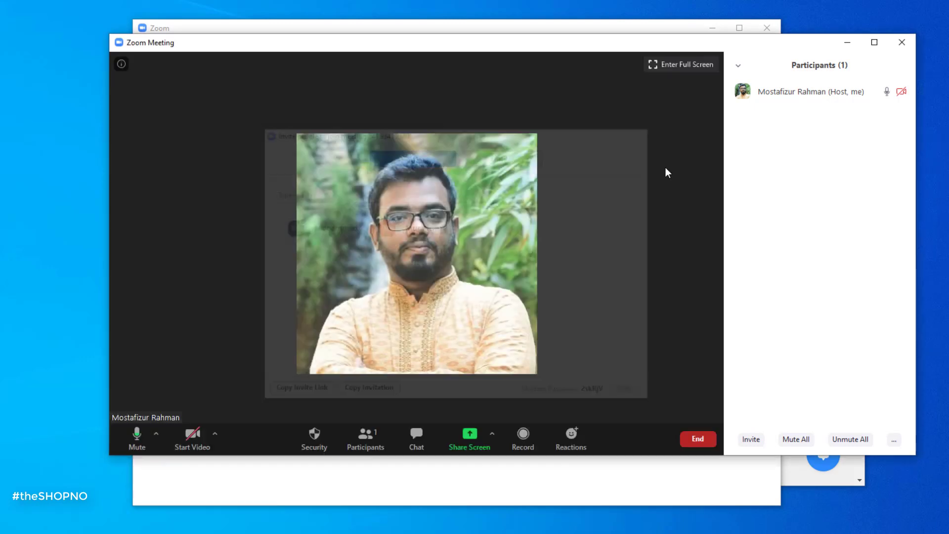